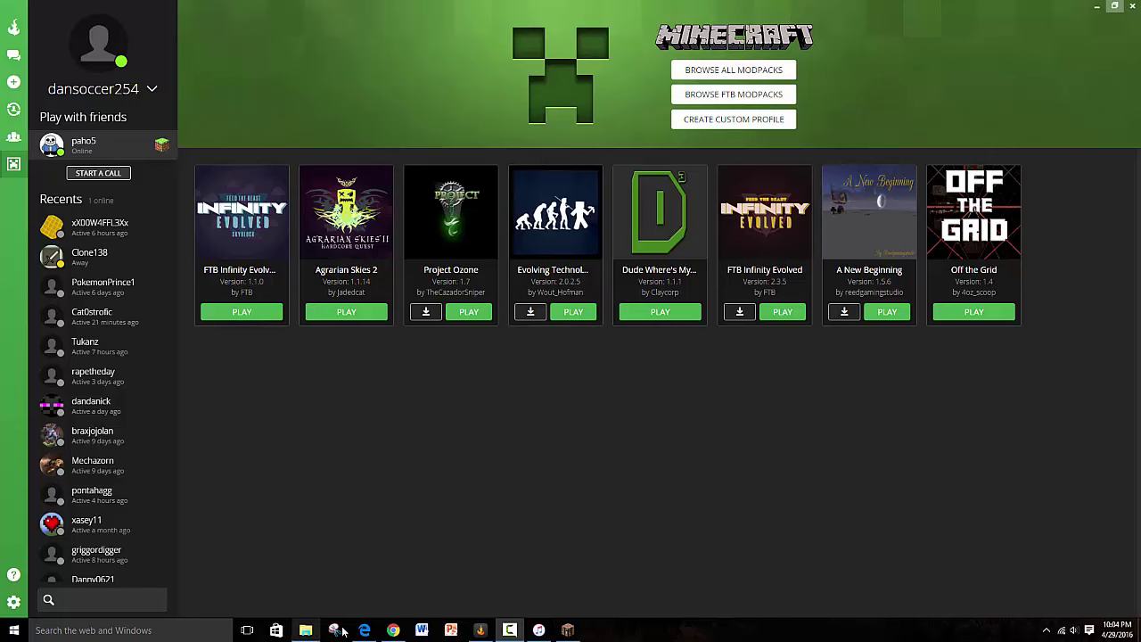
Open curse.com from the Bing search results for 'curse voice'.
{"action": "left_click", "coordinate": [369, 629]}
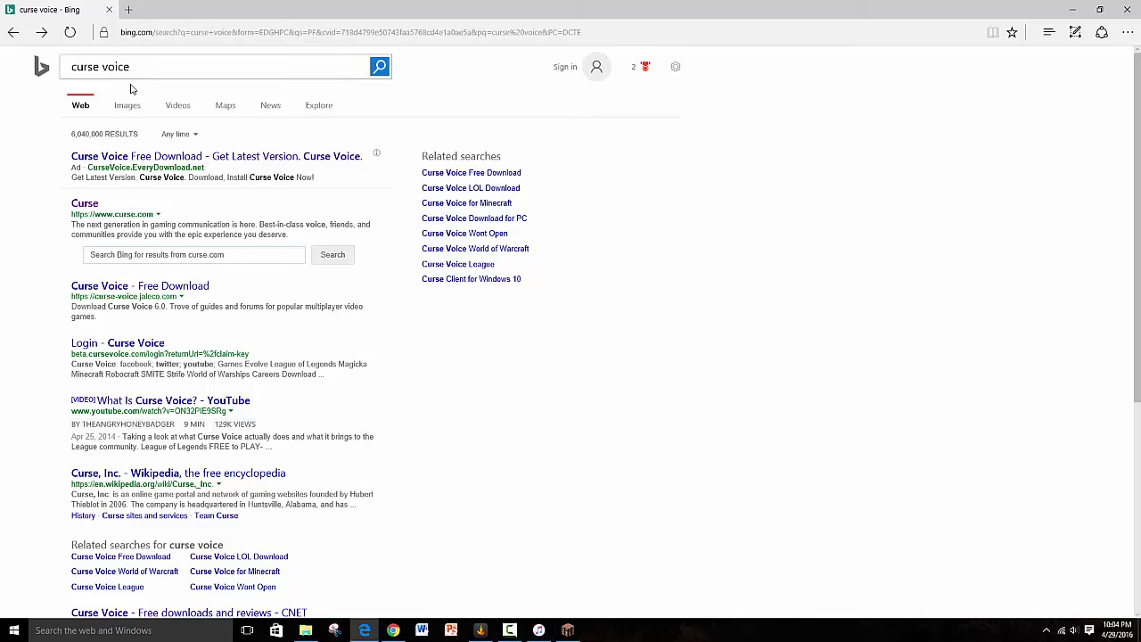
{"action": "left_click", "coordinate": [86, 205]}
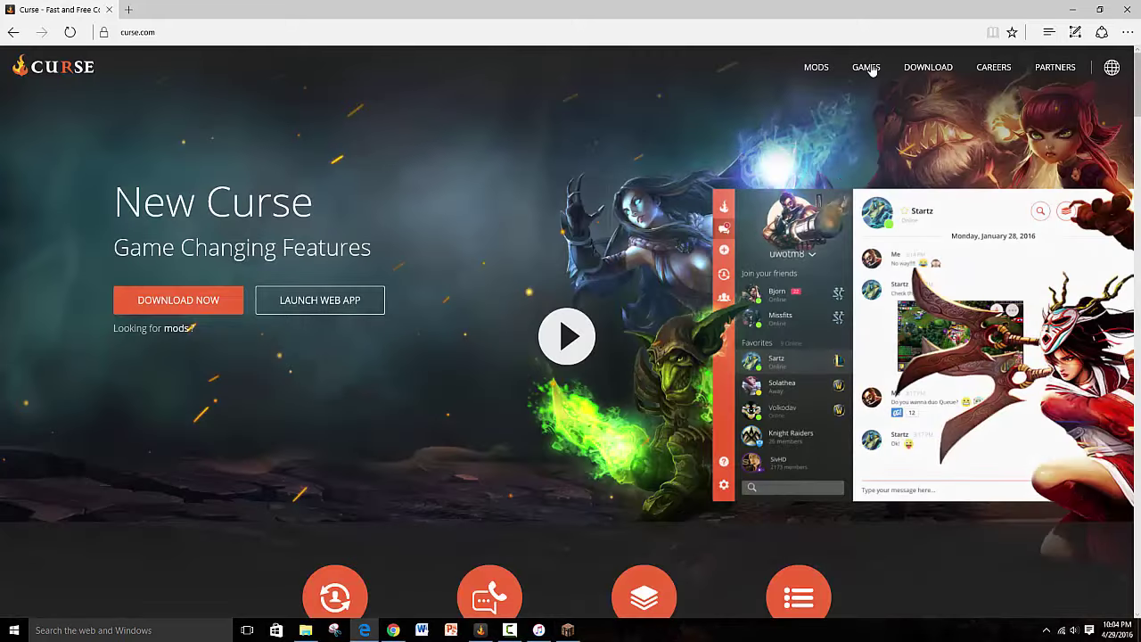
Go to curse.com's Minecraft games page under GAMES, then switch back to the Curse desktop app.
{"action": "mouse_move", "coordinate": [851, 71]}
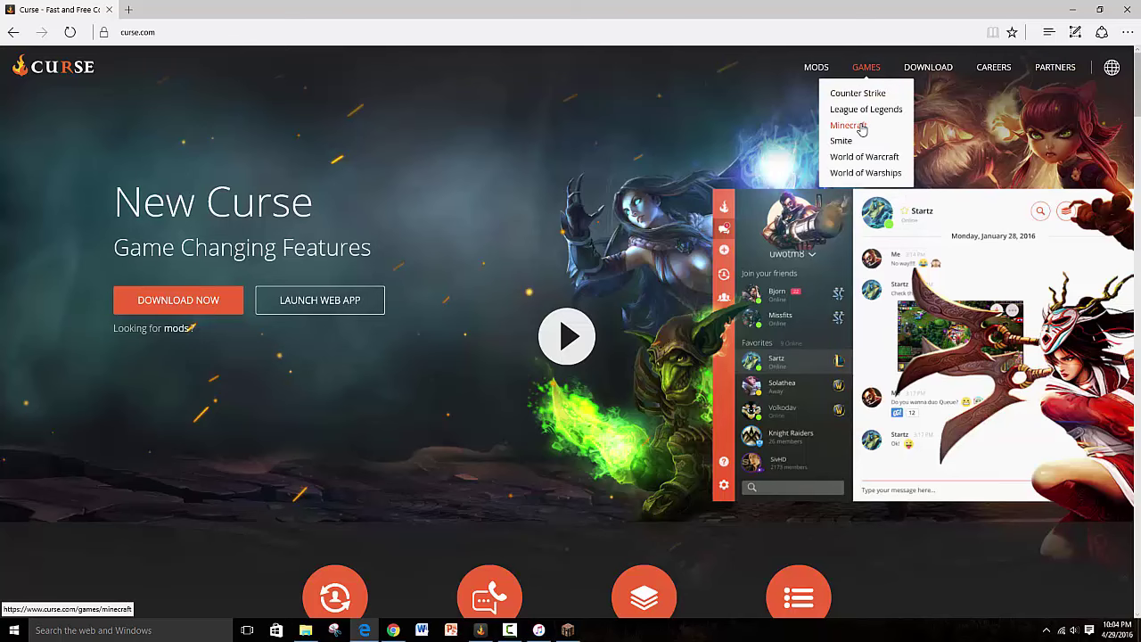
{"action": "left_click", "coordinate": [861, 129]}
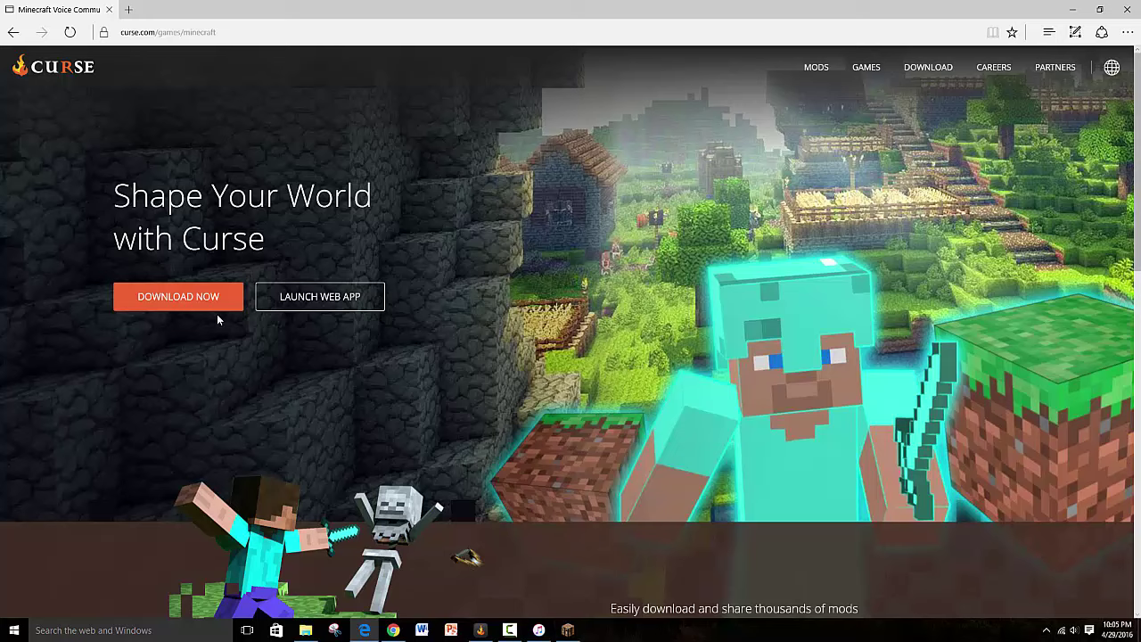
{"action": "left_click", "coordinate": [481, 630]}
{"action": "left_click", "coordinate": [14, 27]}
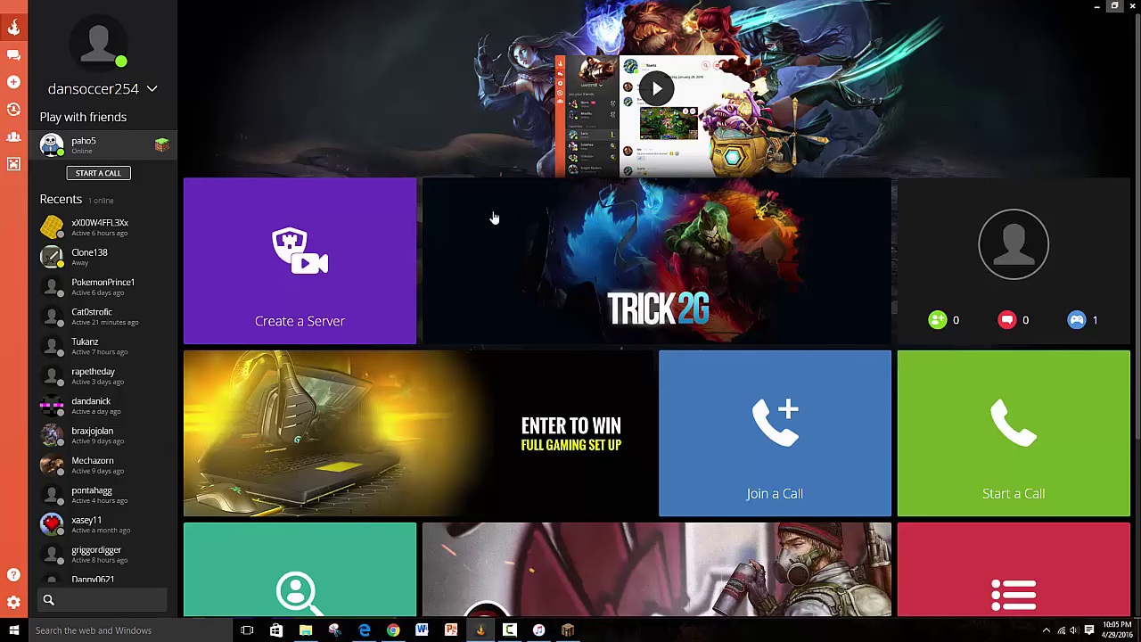
{"action": "scroll", "coordinate": [491, 217], "scroll_direction": "down", "scroll_amount": 1}
{"action": "scroll", "coordinate": [107, 283], "scroll_direction": "down", "scroll_amount": 2}
{"action": "scroll", "coordinate": [107, 283], "scroll_direction": "up", "scroll_amount": 2}
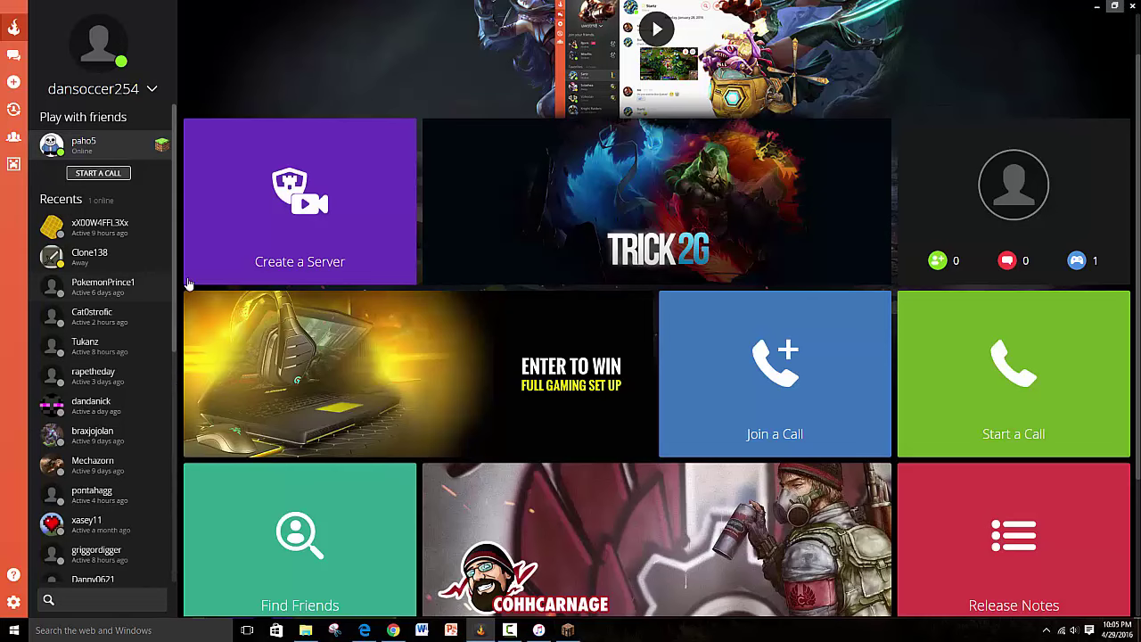
{"action": "scroll", "coordinate": [540, 311], "scroll_direction": "up", "scroll_amount": 1}
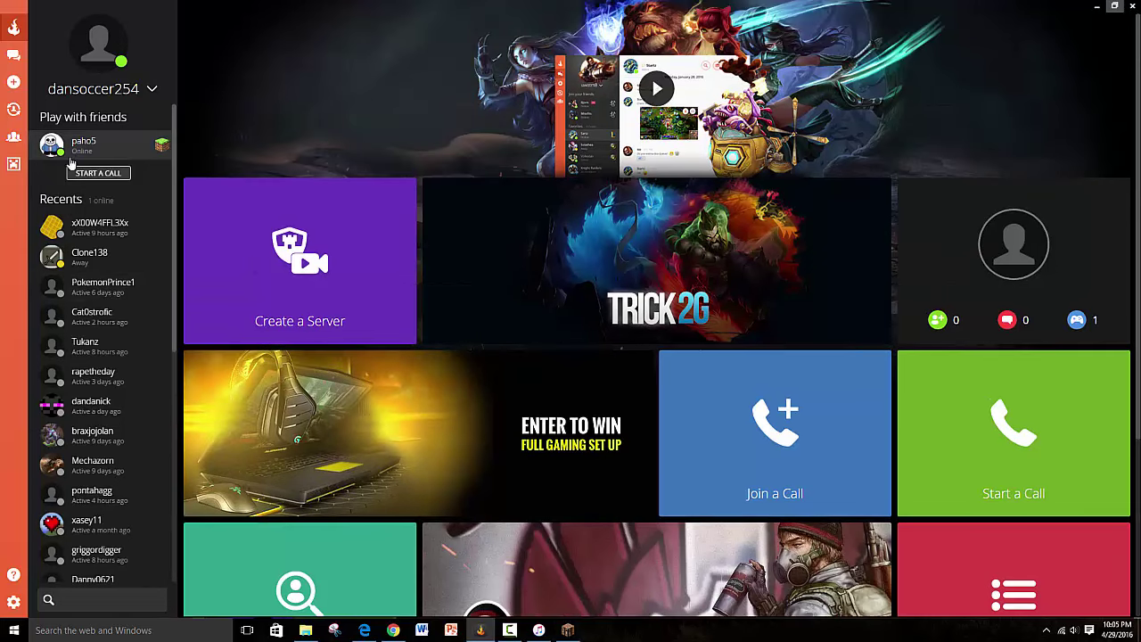
{"action": "scroll", "coordinate": [491, 326], "scroll_direction": "down", "scroll_amount": 1}
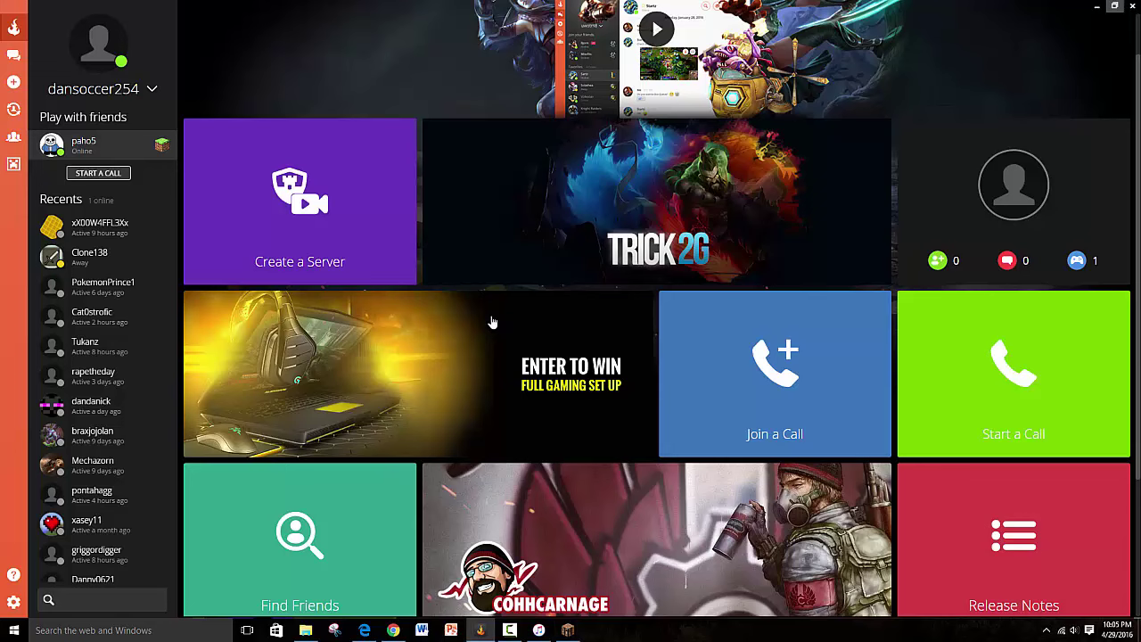
{"action": "scroll", "coordinate": [400, 330], "scroll_direction": "up", "scroll_amount": 1}
{"action": "scroll", "coordinate": [152, 331], "scroll_direction": "down", "scroll_amount": 5}
{"action": "scroll", "coordinate": [158, 365], "scroll_direction": "up", "scroll_amount": 5}
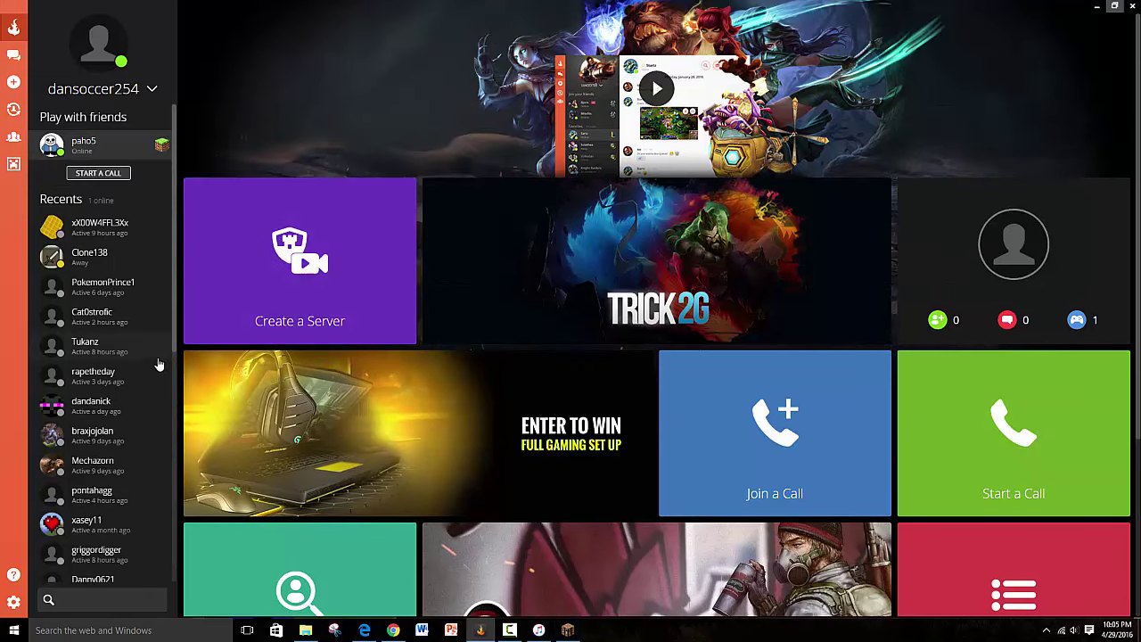
{"action": "left_click", "coordinate": [22, 174]}
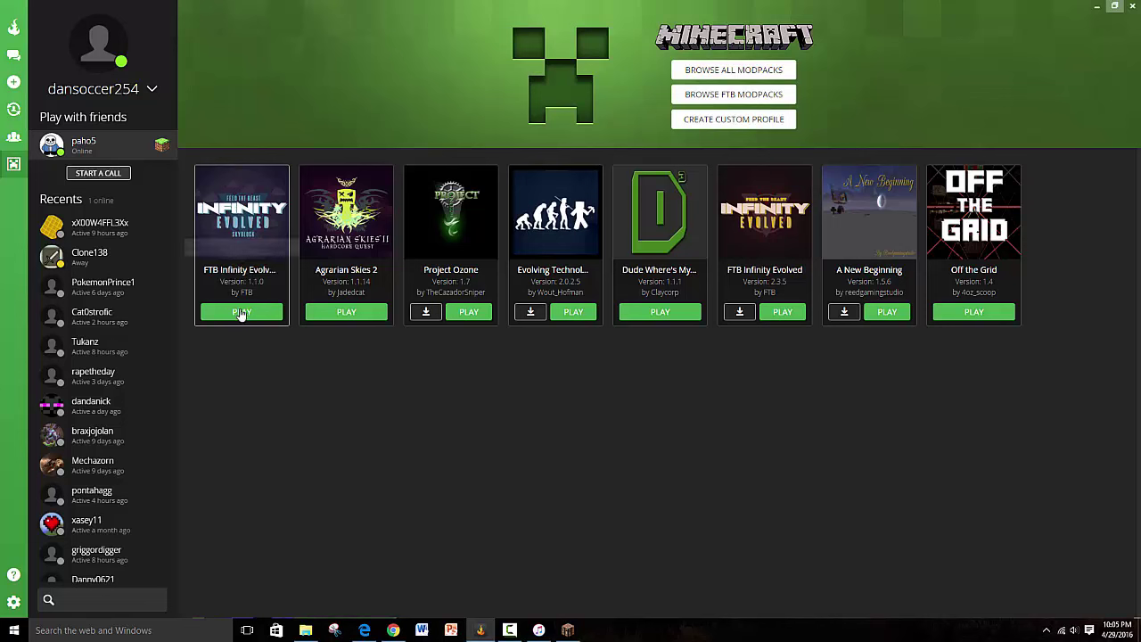
Browse all Minecraft modpacks, try searching 'ftb In', then clear the search to list every pack.
{"action": "left_click", "coordinate": [732, 72]}
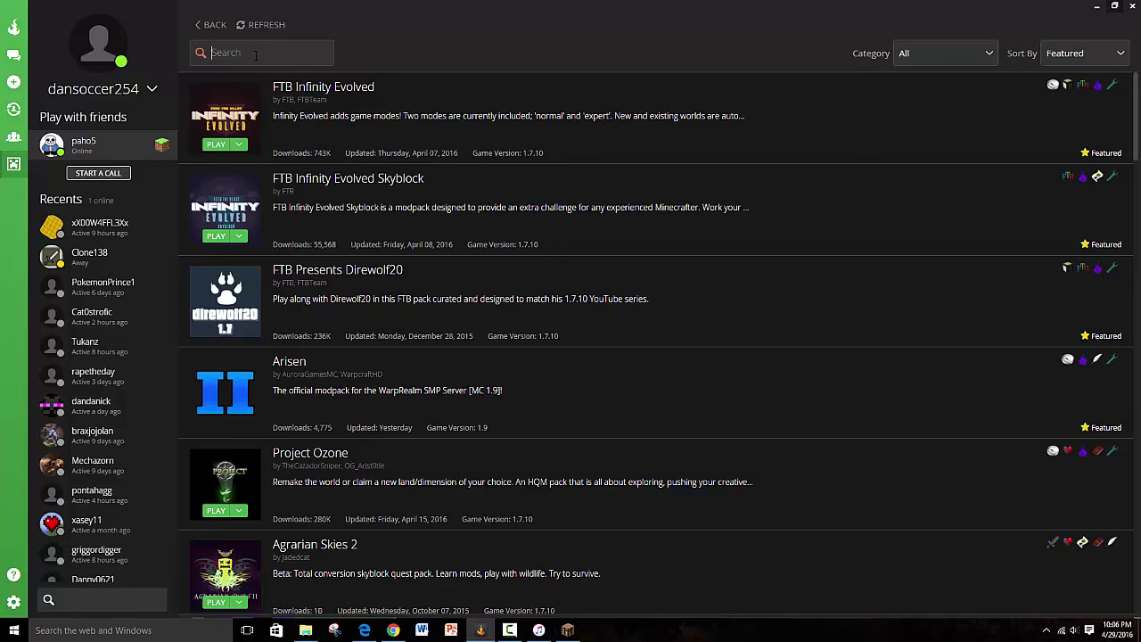
{"action": "type", "text": "ftb "}
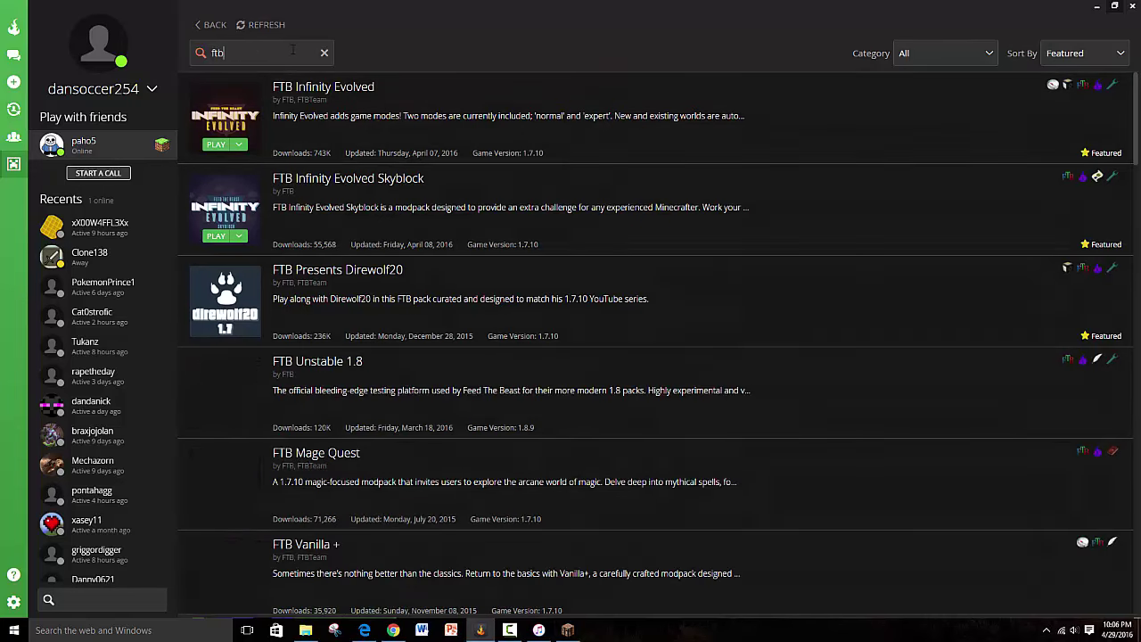
{"action": "type", "text": "In"}
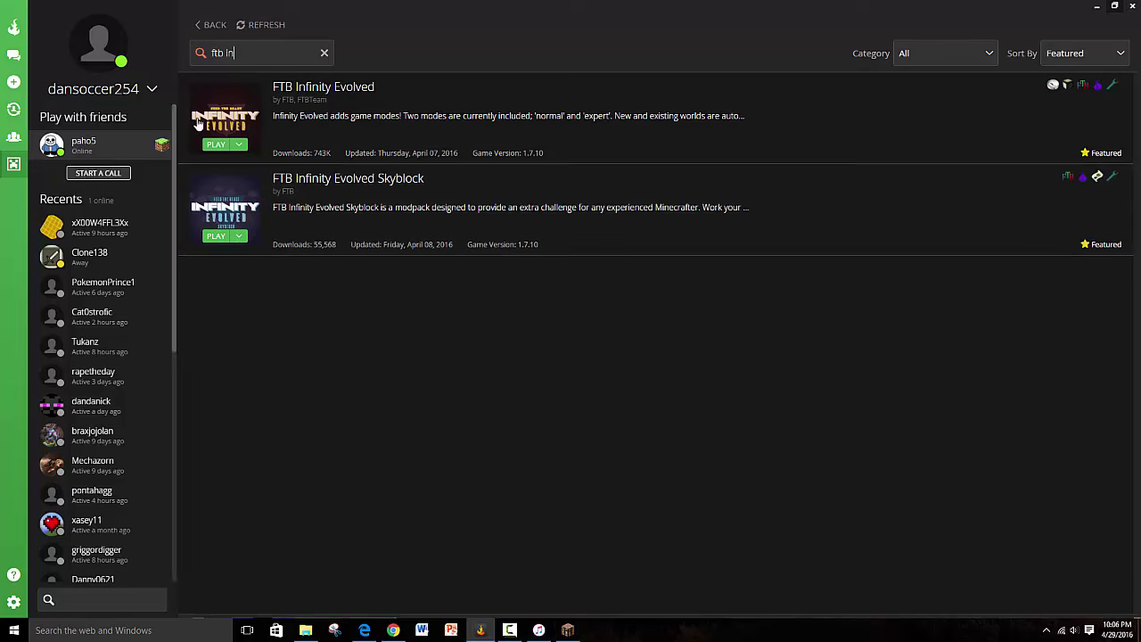
{"action": "left_click", "coordinate": [323, 53]}
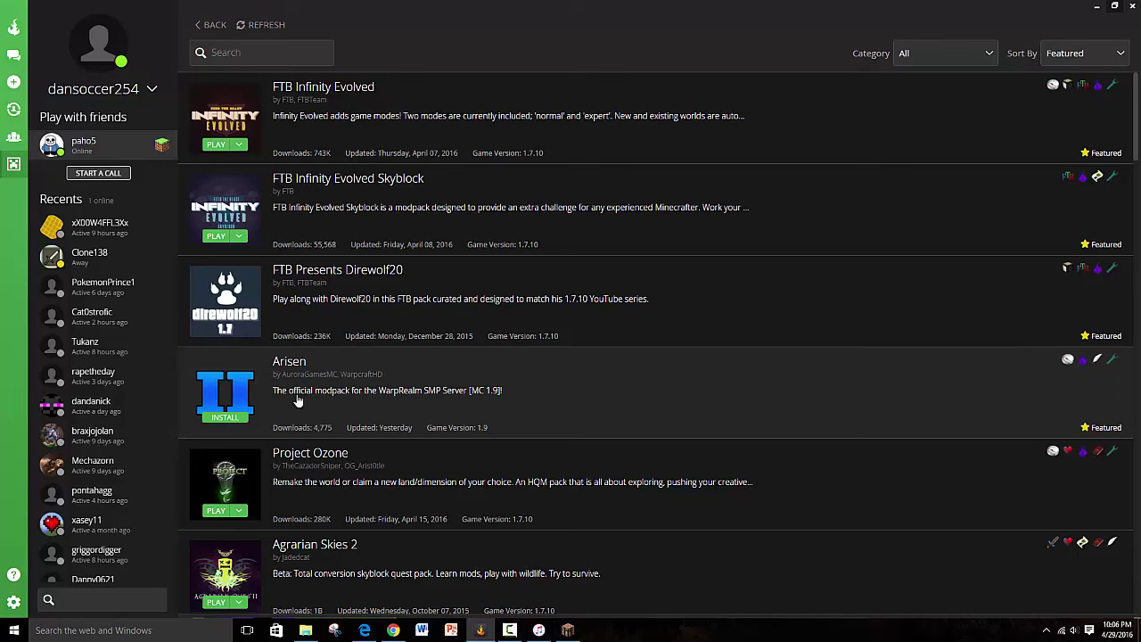
Switch to Minecraft and load the New World singleplayer save in Infinity Evolved Skyblock.
{"action": "left_click", "coordinate": [567, 630]}
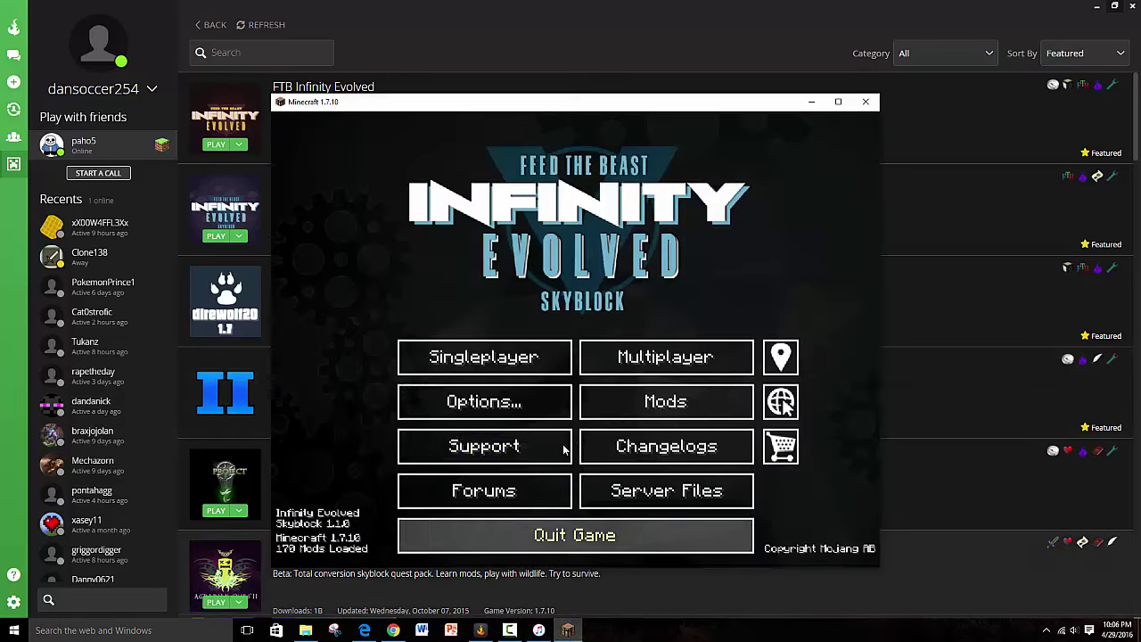
{"action": "left_click", "coordinate": [511, 363]}
{"action": "left_click", "coordinate": [528, 327]}
{"action": "double_click", "coordinate": [528, 327]}
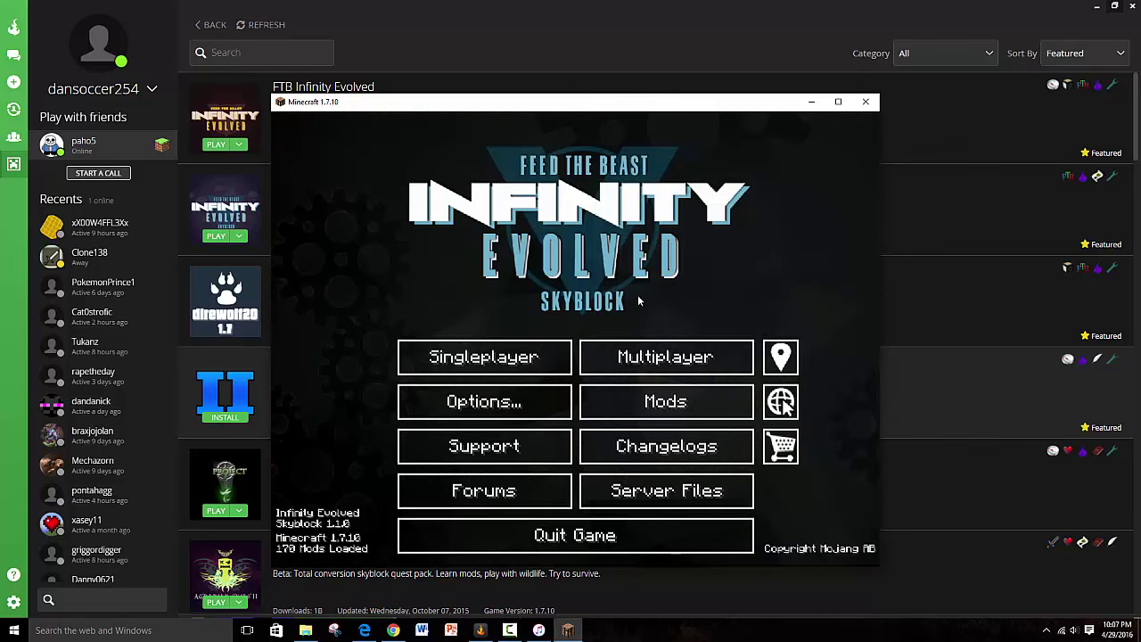
{"action": "left_click", "coordinate": [559, 350]}
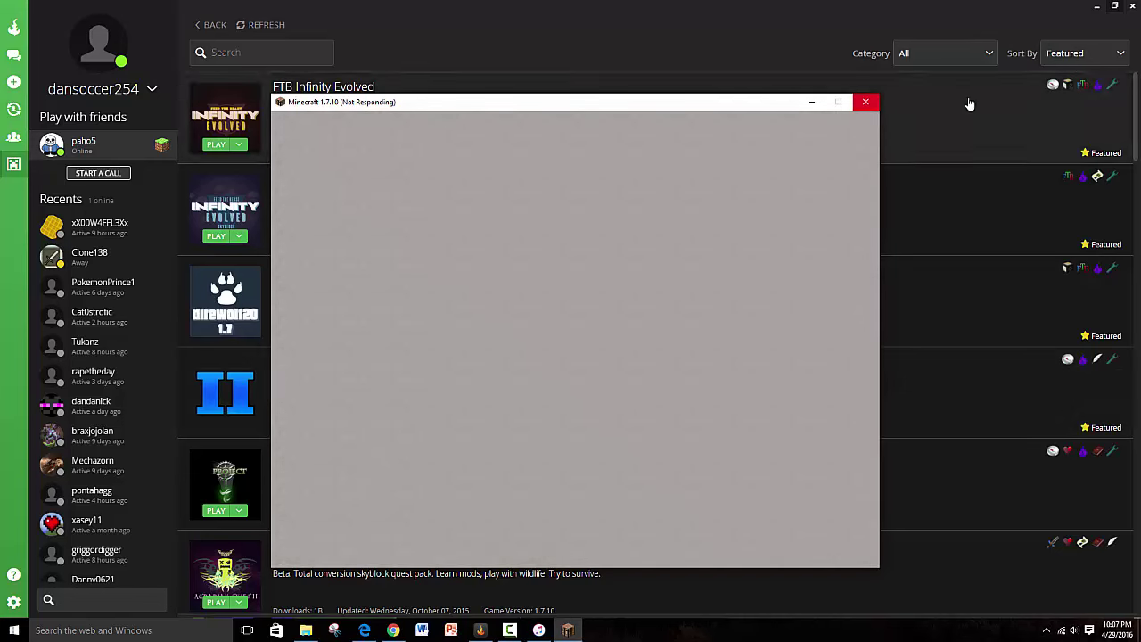
Bring Curse in front of the game, visiting Discover and Chat before ending on the Minecraft modpacks page.
{"action": "left_click", "coordinate": [715, 51]}
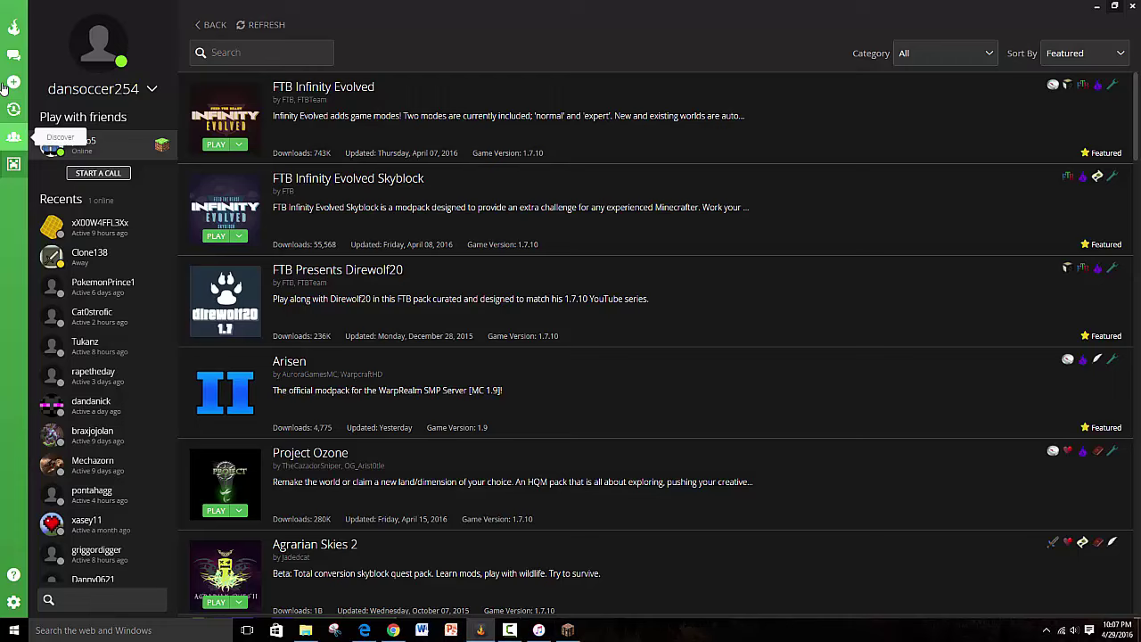
{"action": "left_click", "coordinate": [14, 137]}
{"action": "left_click", "coordinate": [13, 110]}
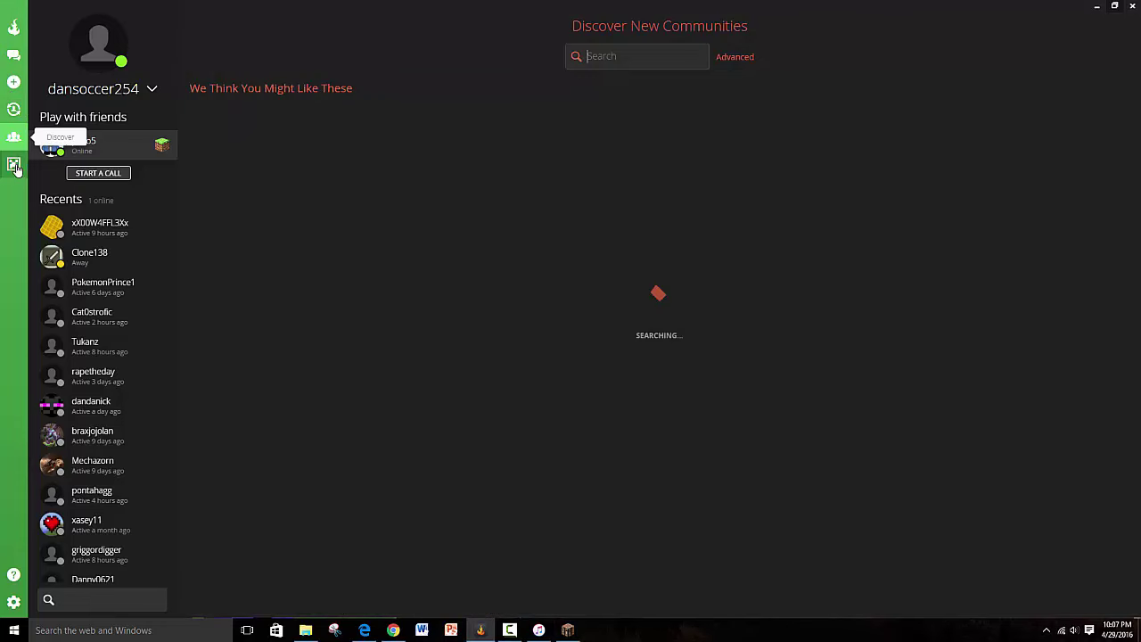
{"action": "left_click", "coordinate": [14, 167]}
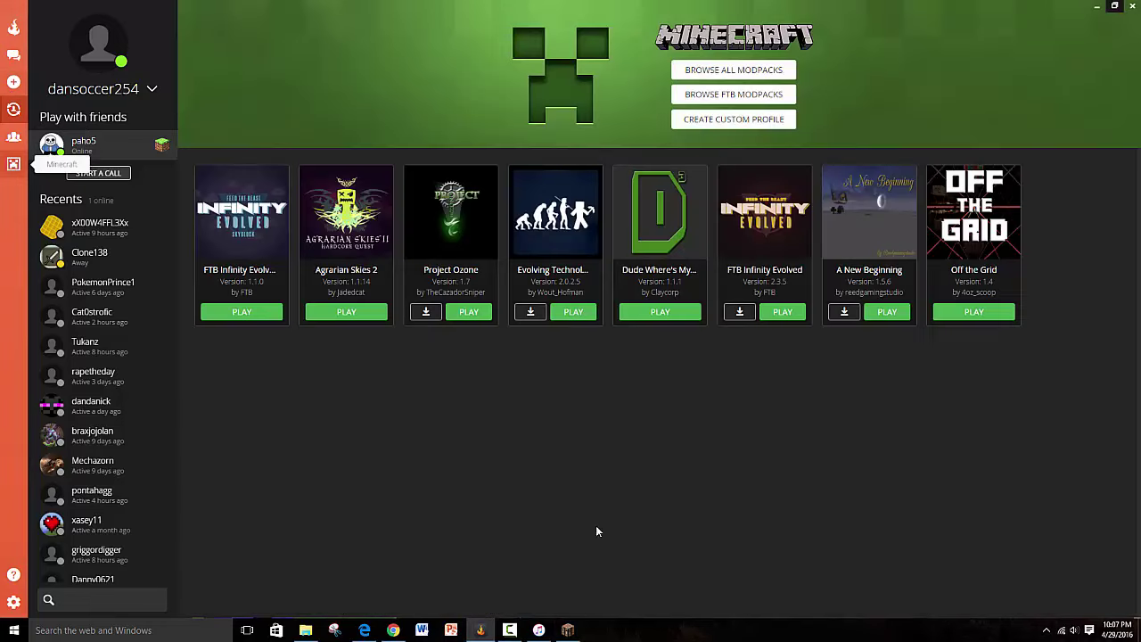
{"action": "left_click", "coordinate": [567, 633]}
{"action": "left_click", "coordinate": [241, 466]}
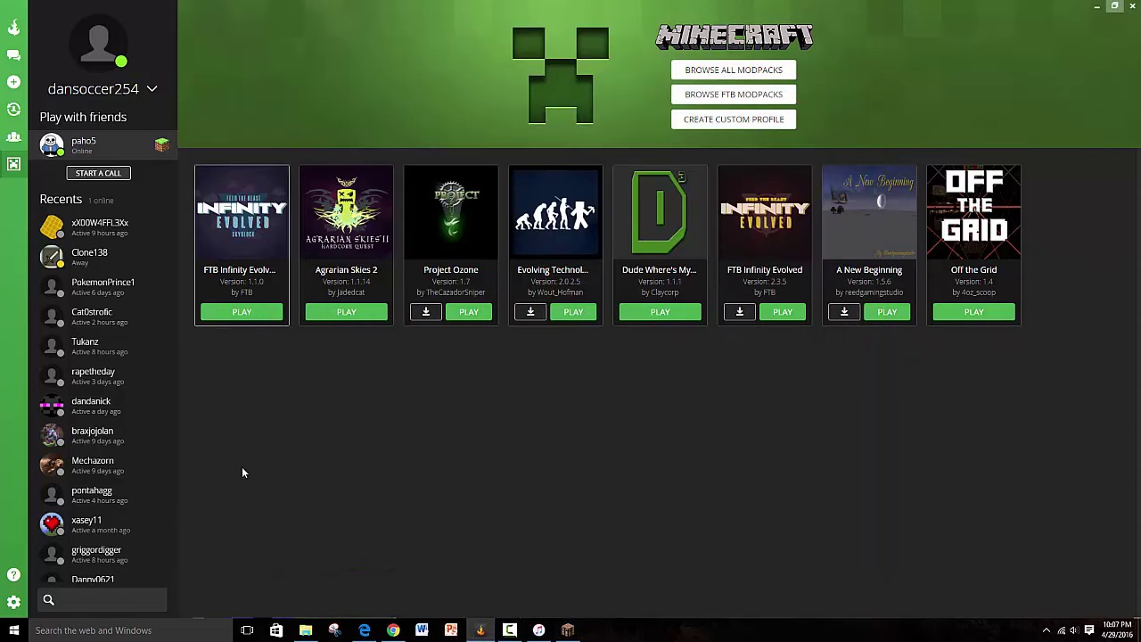
{"action": "left_click", "coordinate": [12, 20]}
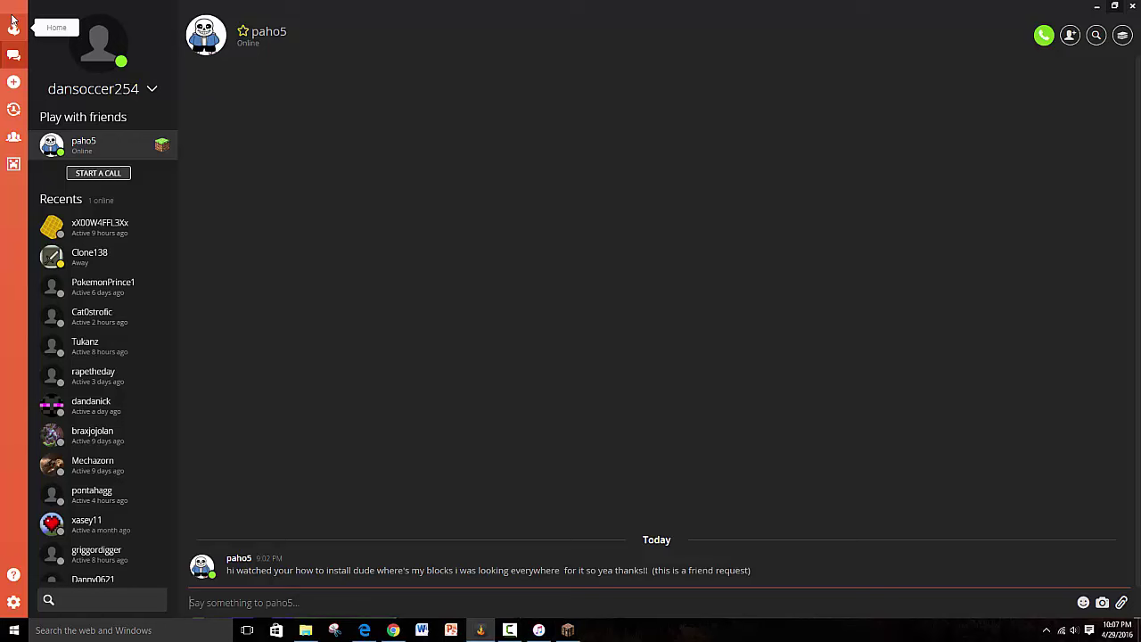
{"action": "left_click", "coordinate": [13, 164]}
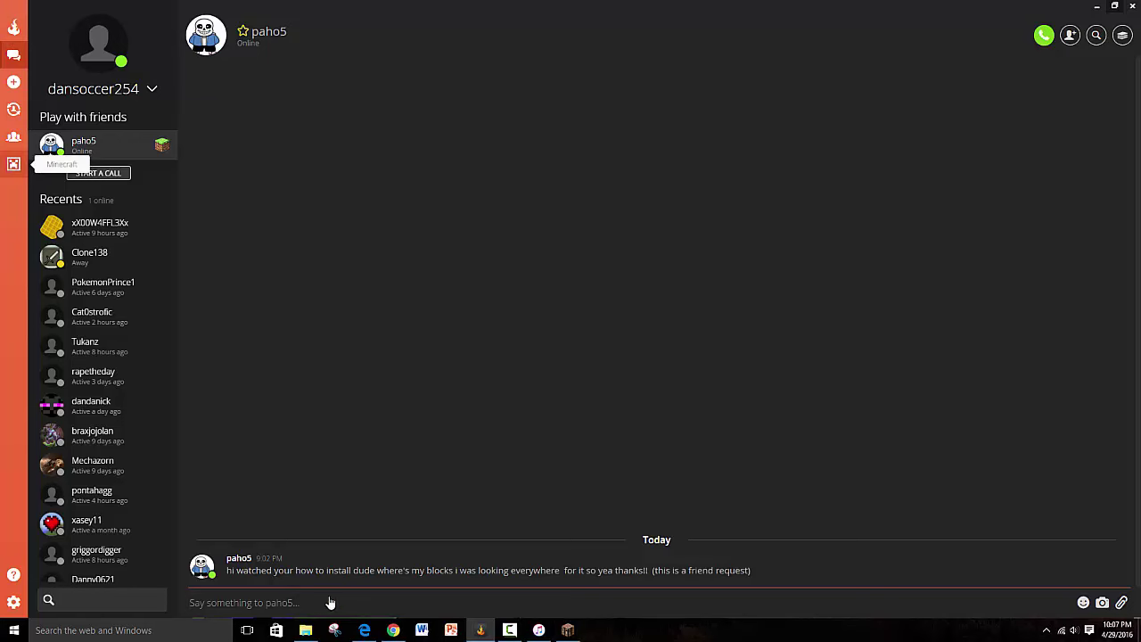
Bring the Minecraft 1.7.10 window forward and focus the game.
{"action": "mouse_move", "coordinate": [566, 629]}
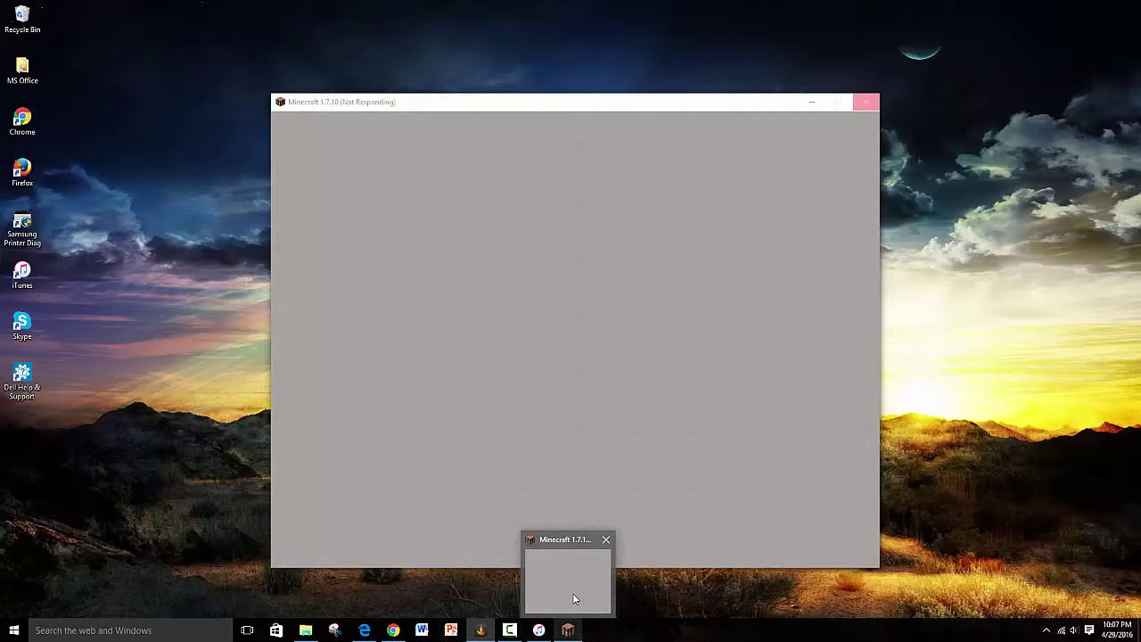
{"action": "left_click", "coordinate": [575, 599]}
{"action": "left_click", "coordinate": [223, 435]}
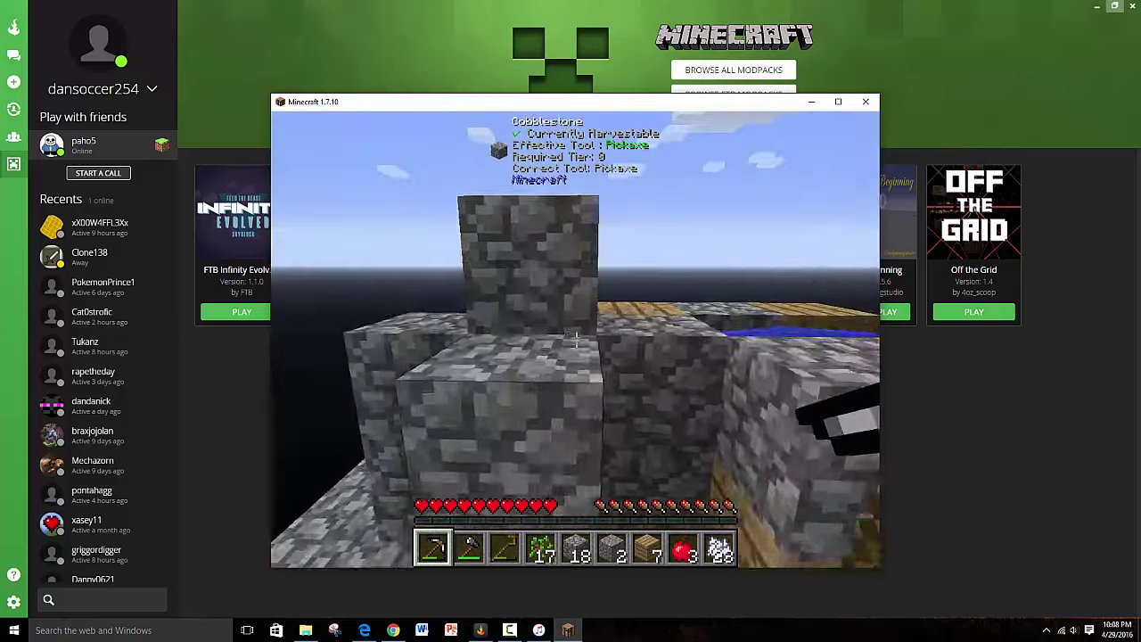
Mine cobblestone blocks until the hotbar shows 19, then open and close the chest.
{"action": "left_click", "coordinate": [576, 339]}
{"action": "left_click", "coordinate": [576, 340]}
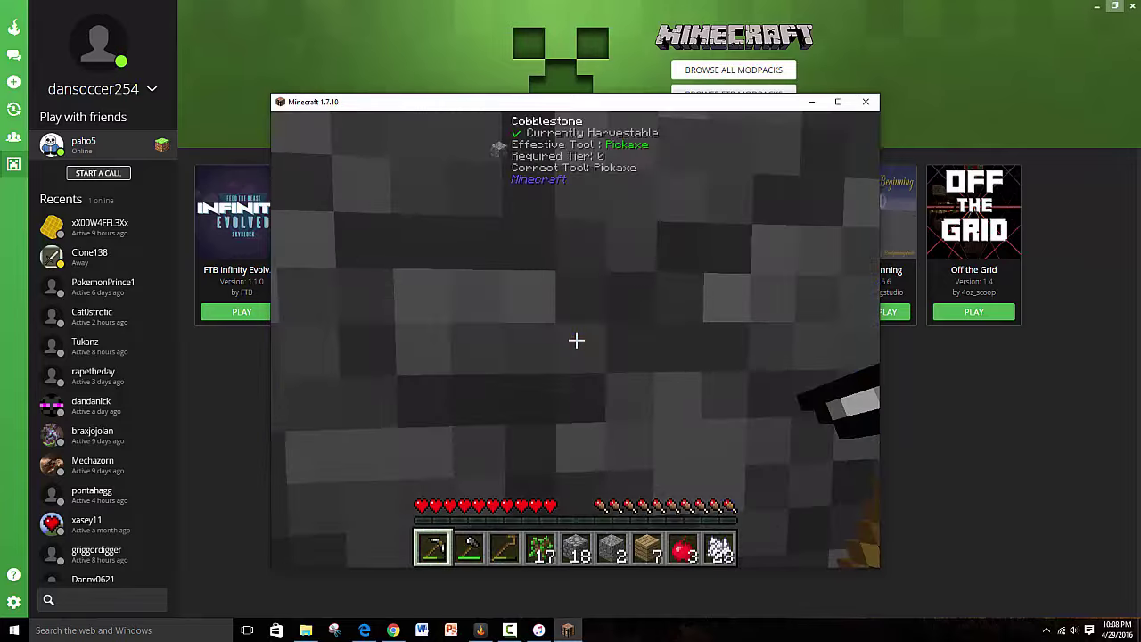
{"action": "left_click", "coordinate": [576, 339]}
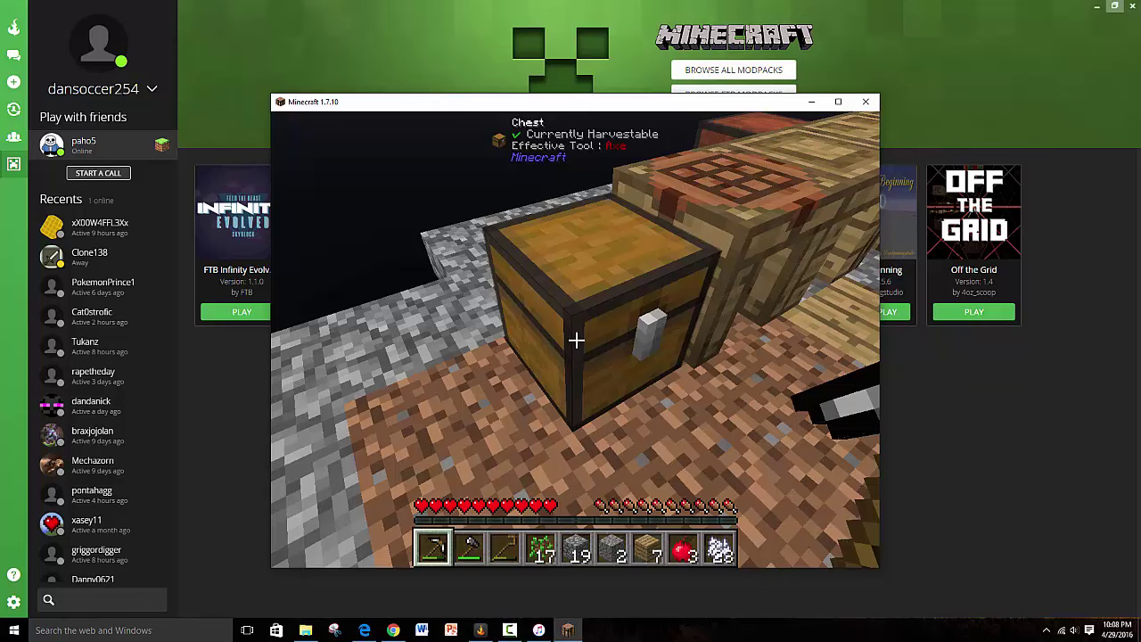
{"action": "right_click", "coordinate": [576, 340]}
{"action": "key", "text": "Escape"}
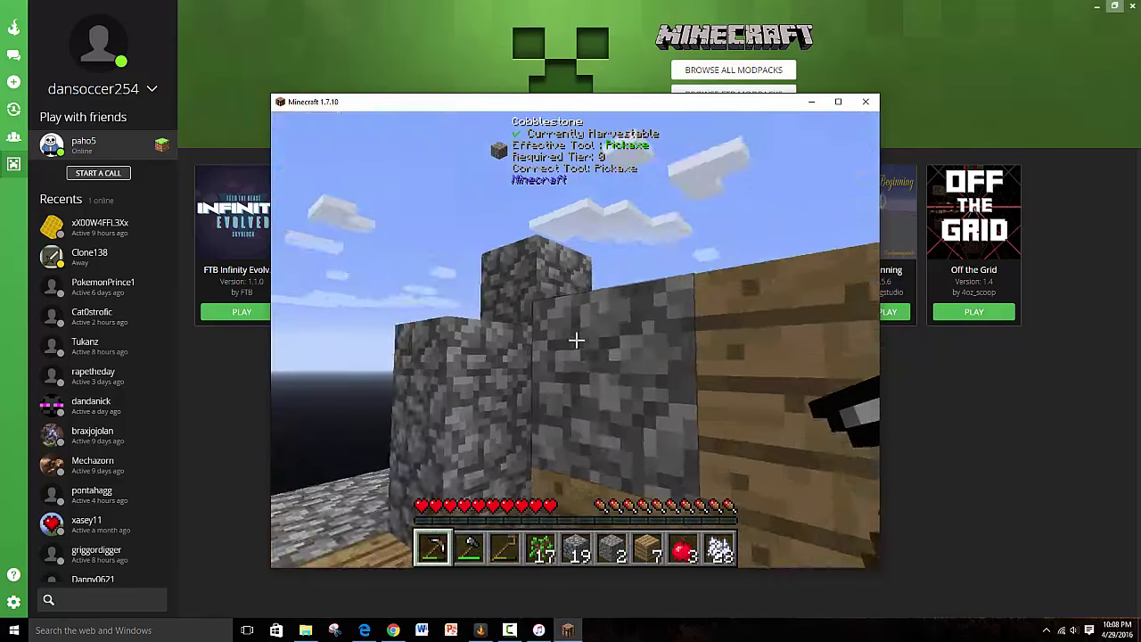